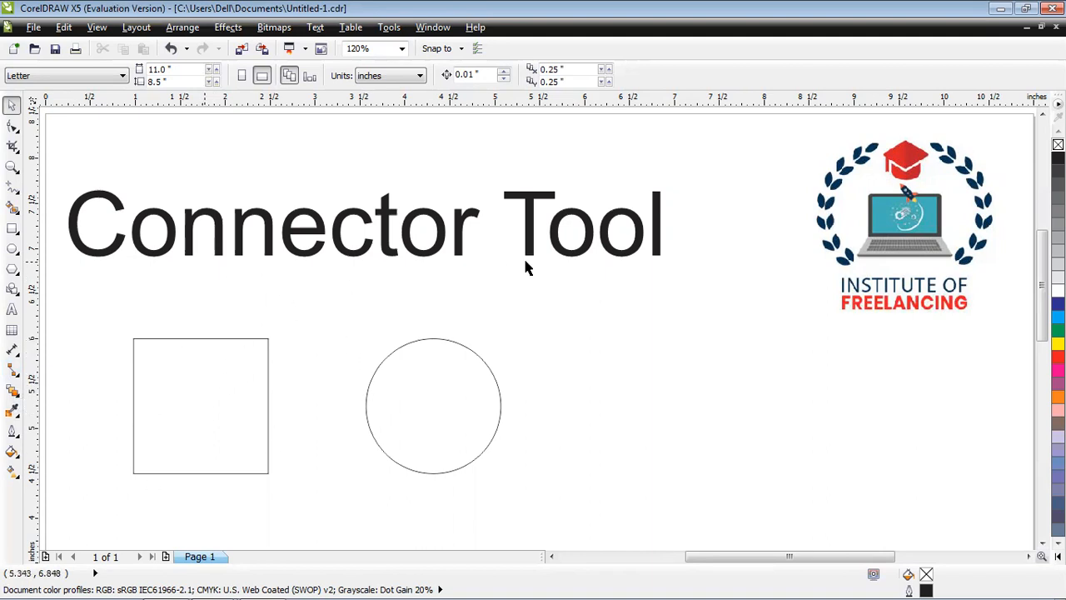
- Draw straight-line connectors from the square's right midpoint to the circle's left point, and between the top anchors of both shapes
left_click(14, 375)
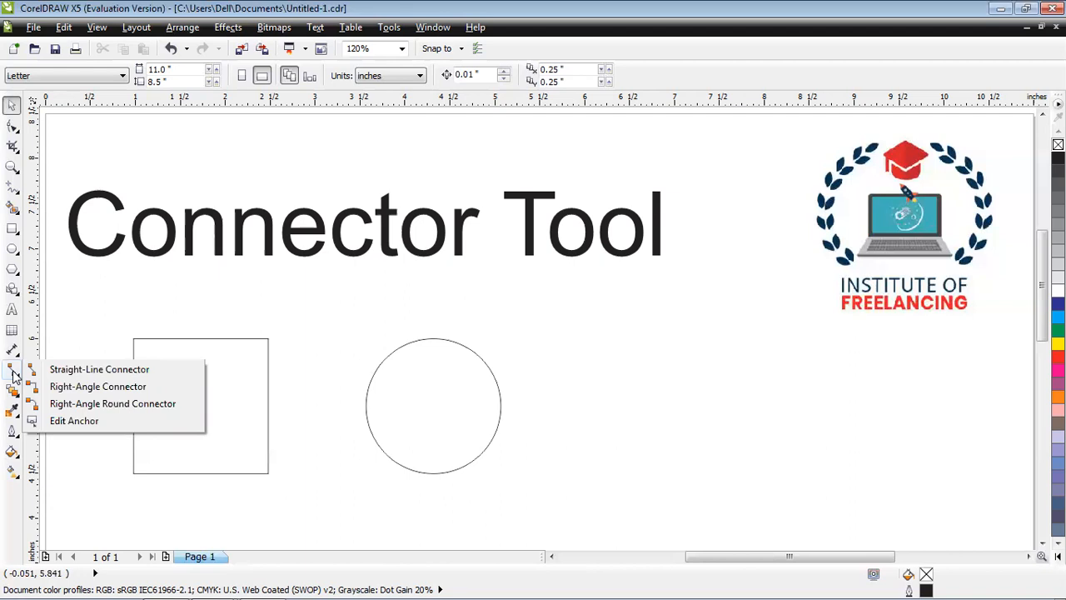
left_click(84, 371)
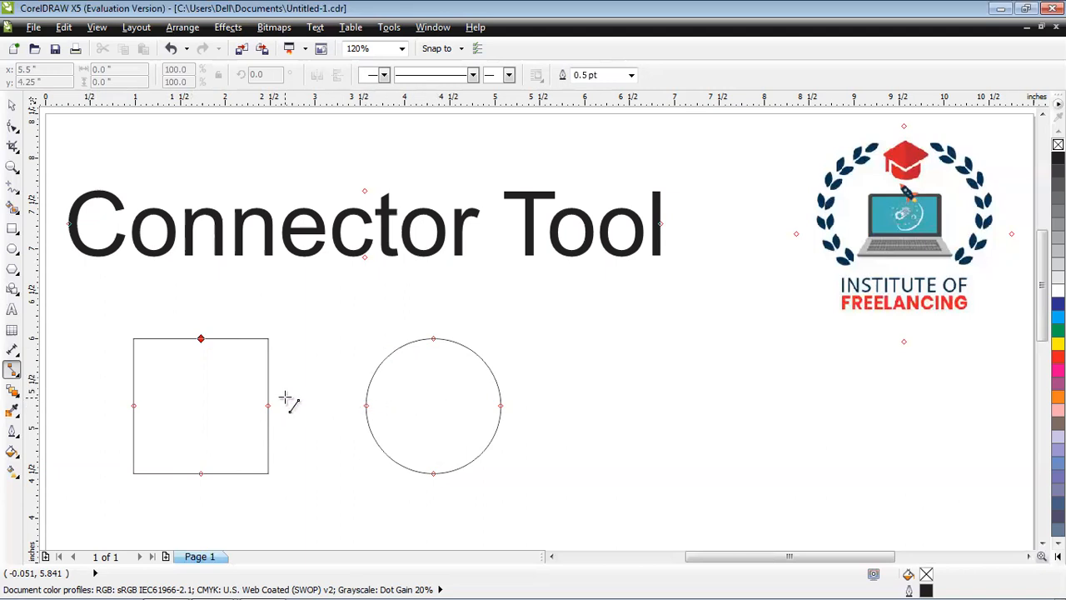
left_click_drag(270, 406, 366, 406)
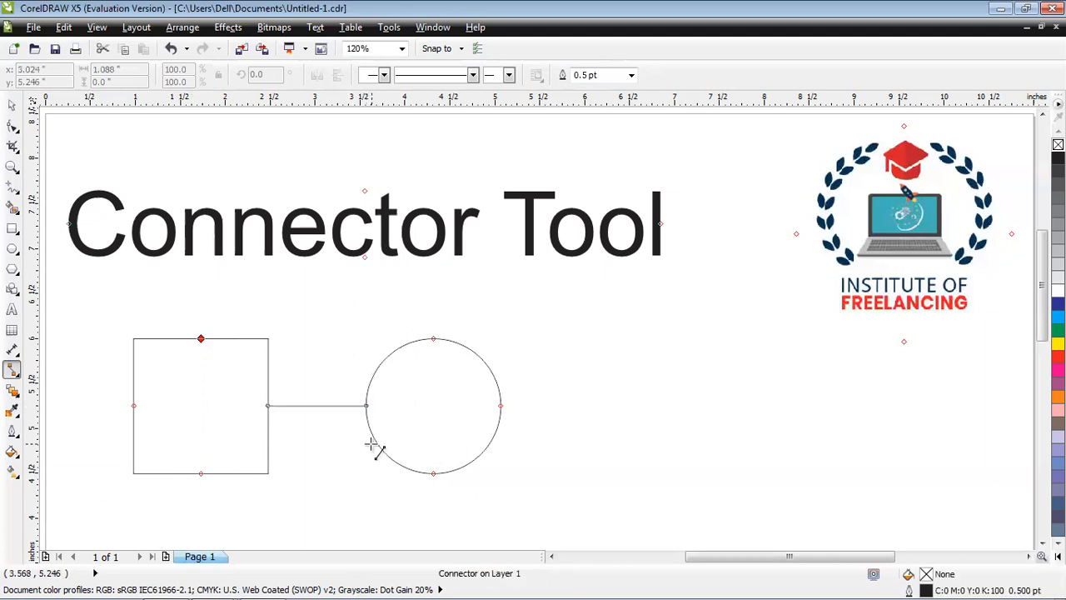
left_click_drag(201, 338, 434, 339)
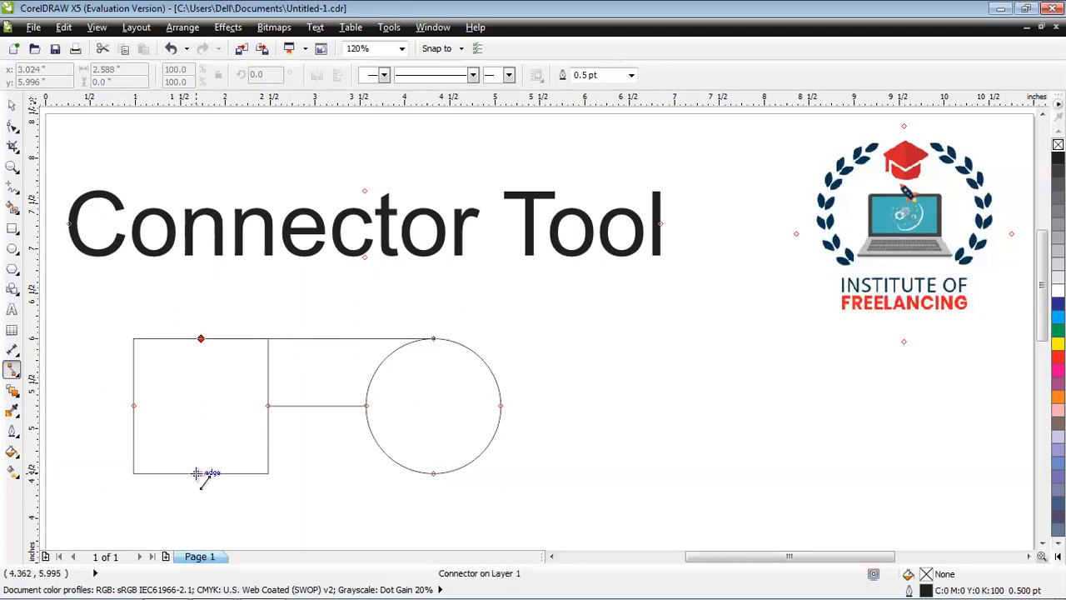
- Add straight-line connectors vertically through the square, from its lower-right corner to the circle's bottom, and from the circle's right point to its top
left_click_drag(201, 473, 201, 339)
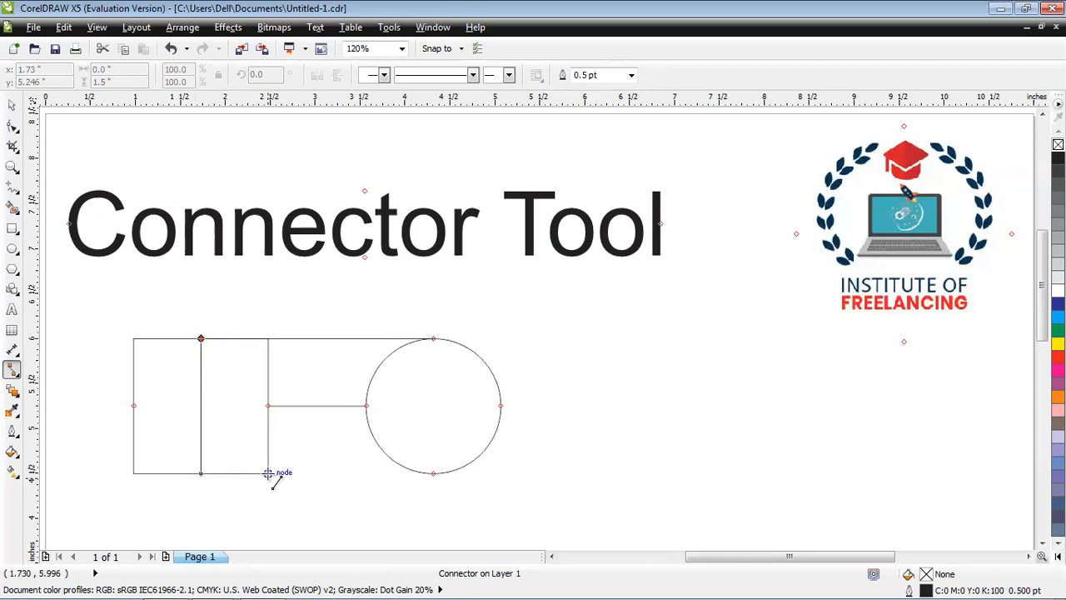
left_click_drag(267, 473, 434, 473)
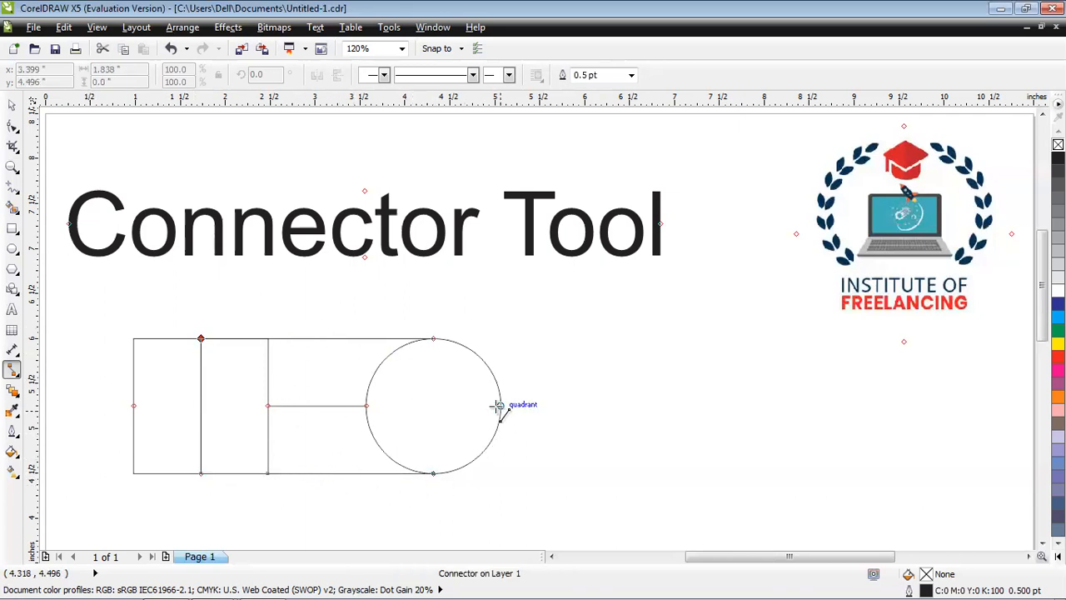
left_click_drag(500, 405, 433, 339)
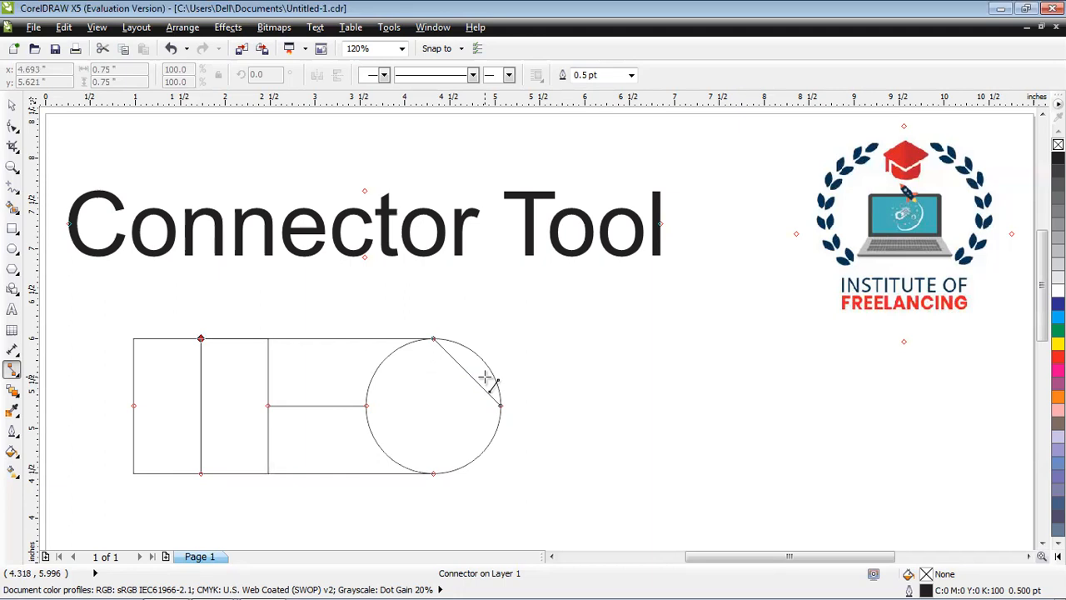
left_click_drag(485, 379, 500, 406)
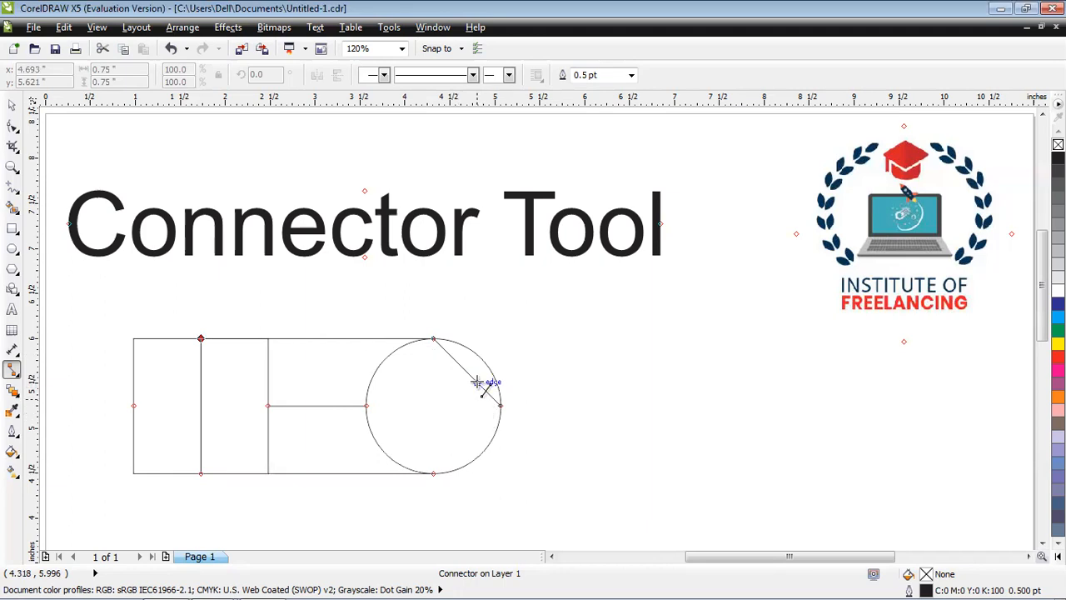
- Format the diagonal connector inside the circle with a 2.0 pt outline, end arrowhead Arrowhead 4 and a fine dashed line style
left_click(631, 76)
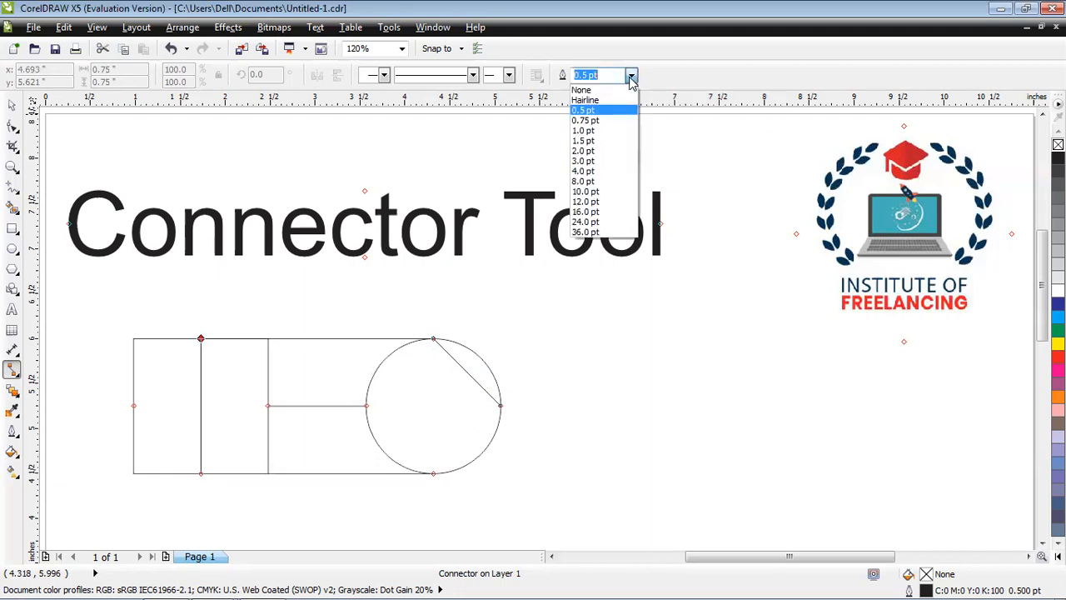
left_click(617, 151)
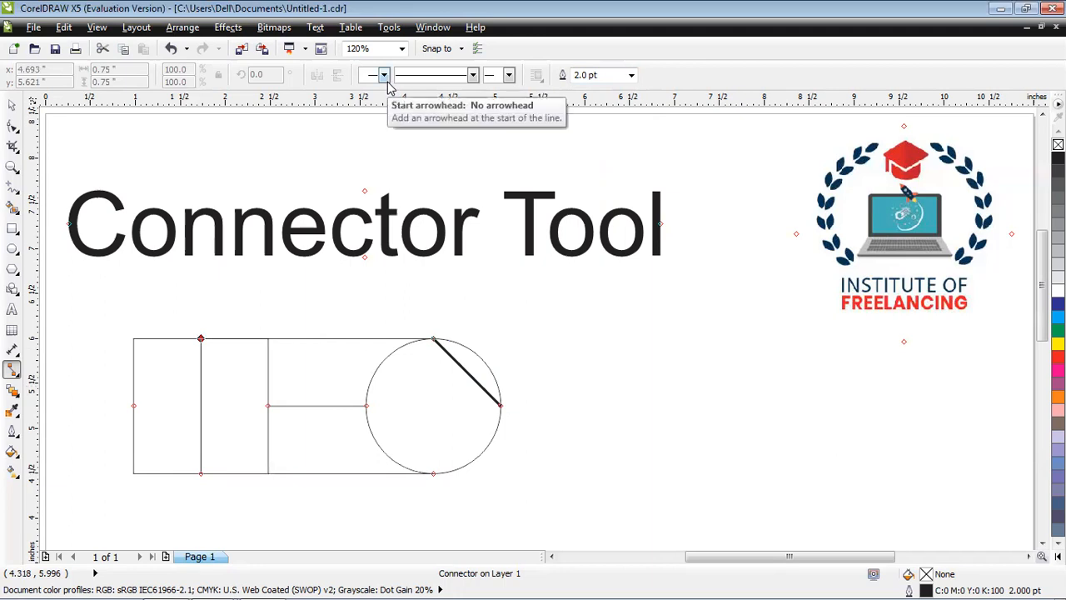
left_click(508, 75)
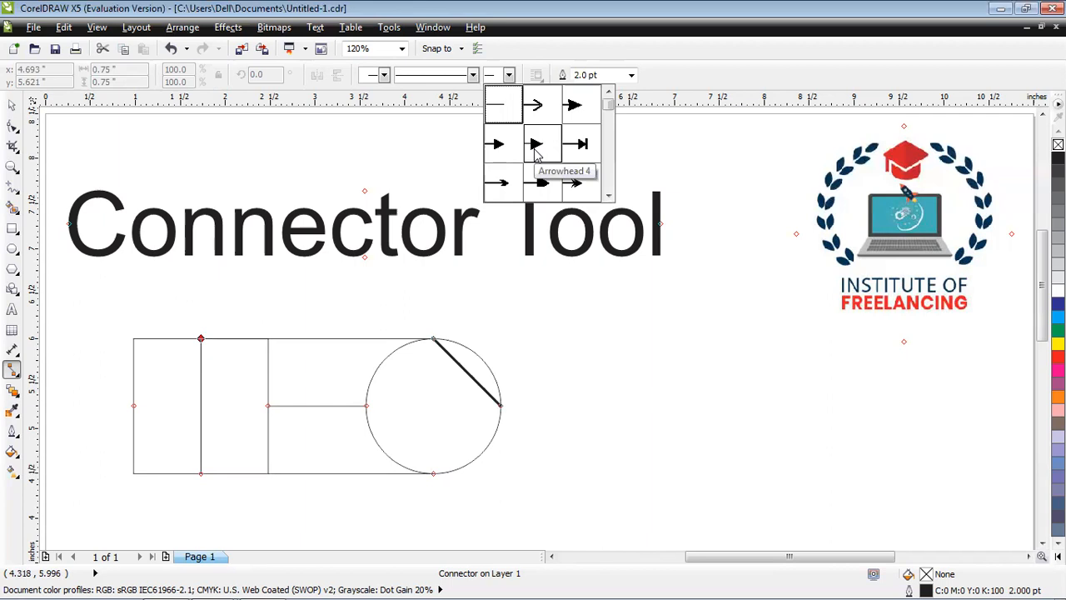
left_click(536, 149)
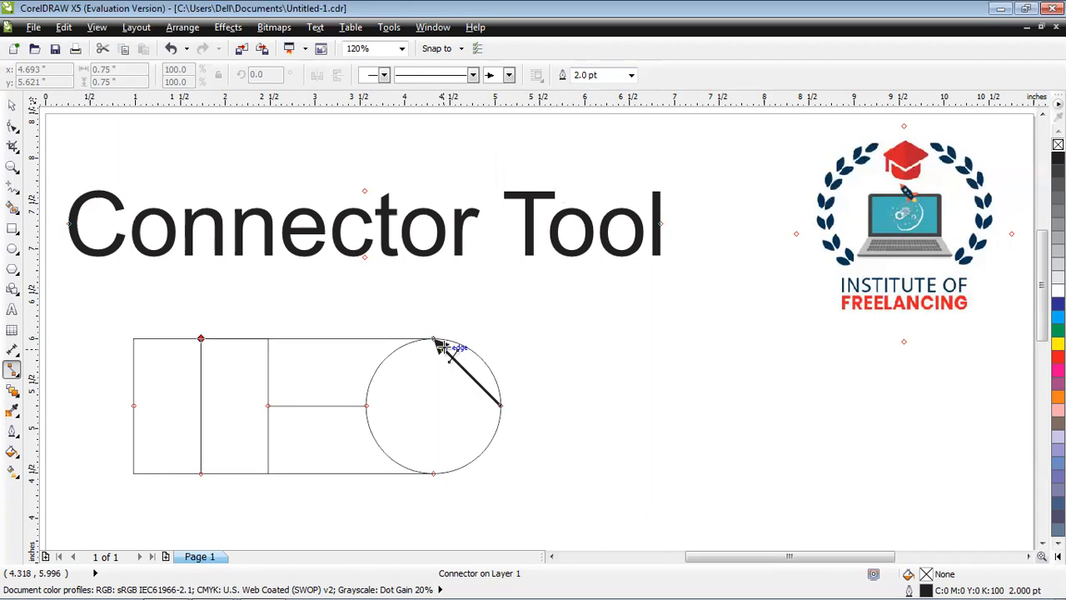
left_click(472, 75)
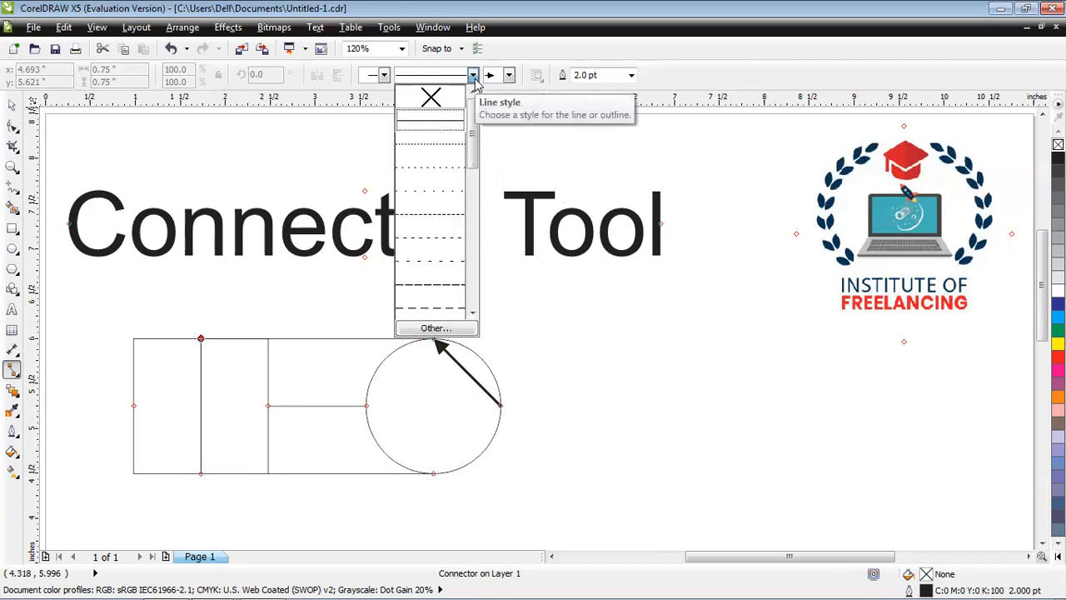
left_click(455, 214)
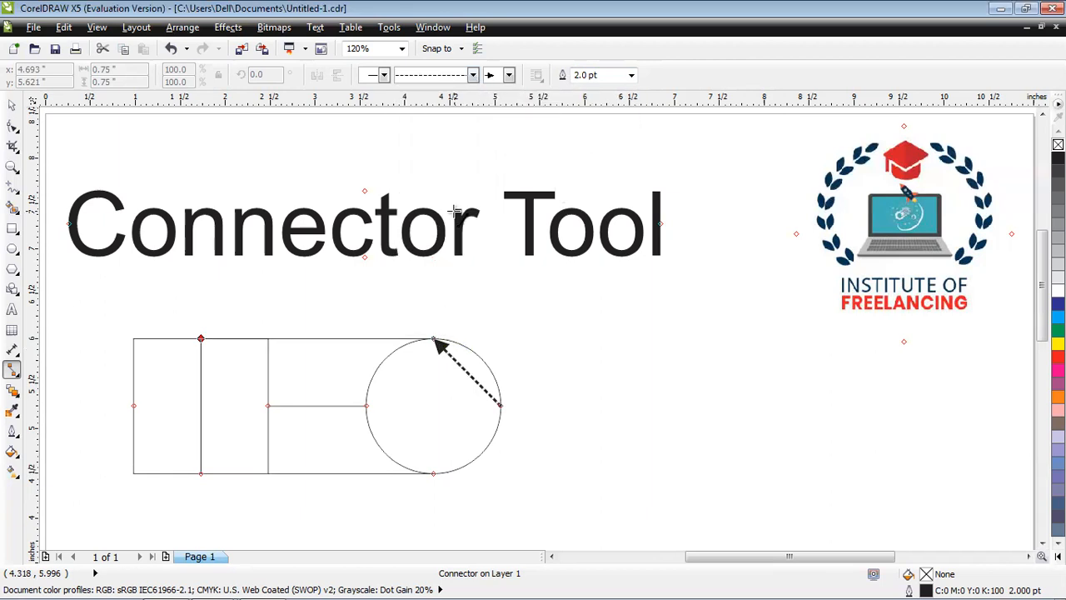
- Undo the connector formatting and all the straight-line connectors, leaving only the plain square and circle
left_click_drag(354, 406, 365, 406)
key("ctrl+z")
key("ctrl+z")
key("ctrl+z")
key("ctrl+z")
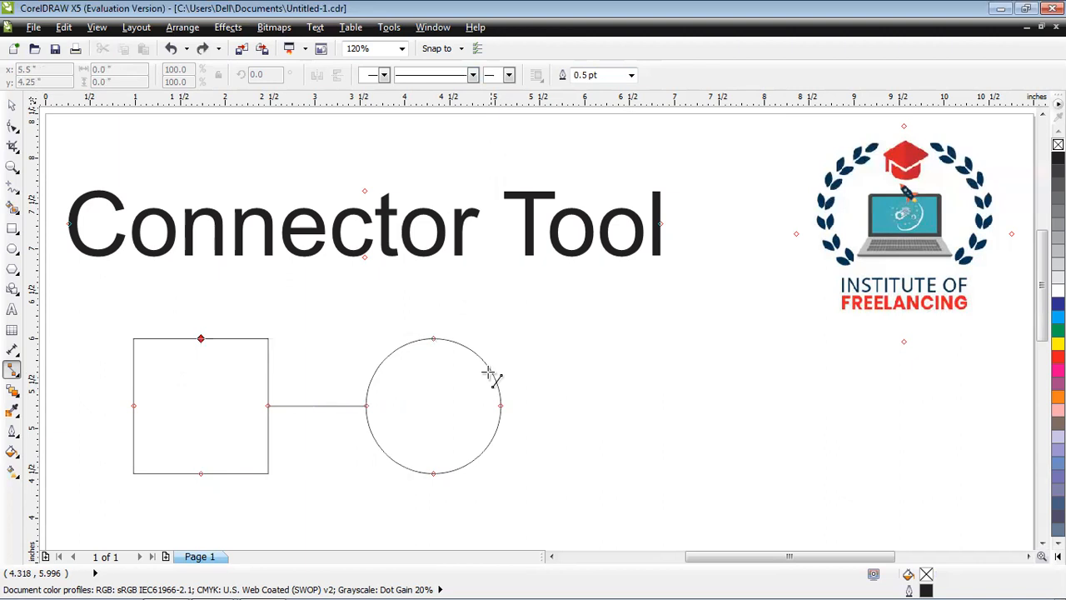
key("ctrl+z")
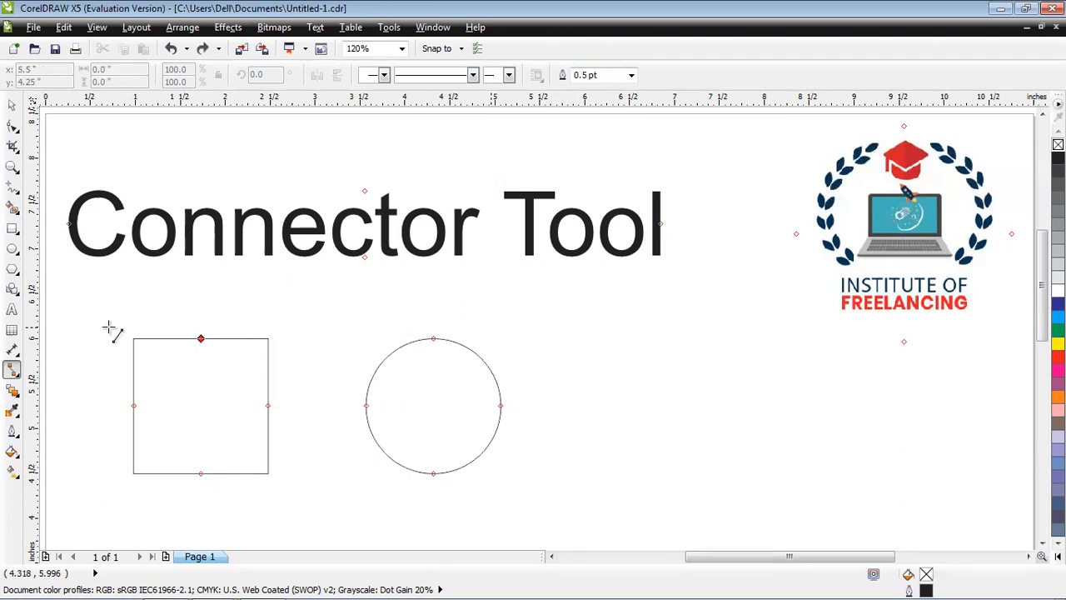
- Draw right-angle connectors between the shapes' top anchors and between their outer side anchors, undoing an extra one from the square's bottom
left_click(11, 372)
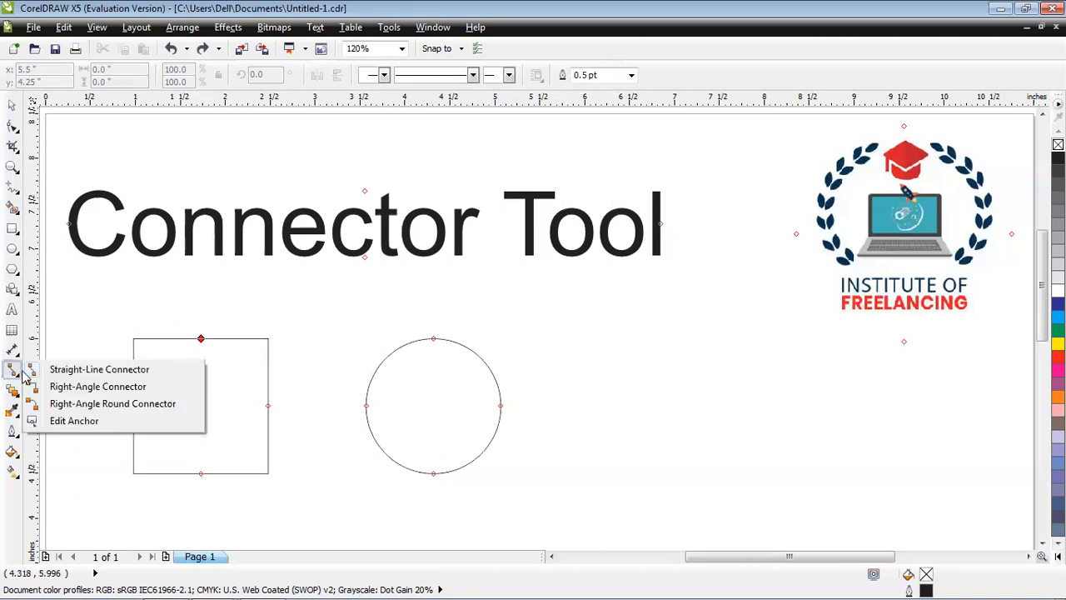
left_click(90, 387)
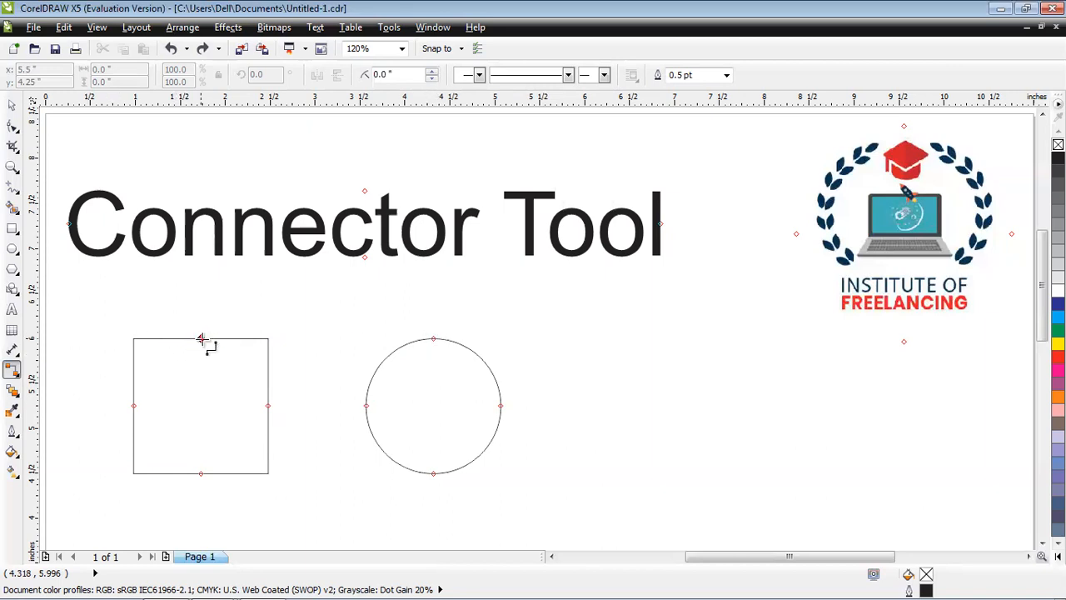
left_click_drag(200, 339, 433, 337)
left_click_drag(133, 405, 503, 410)
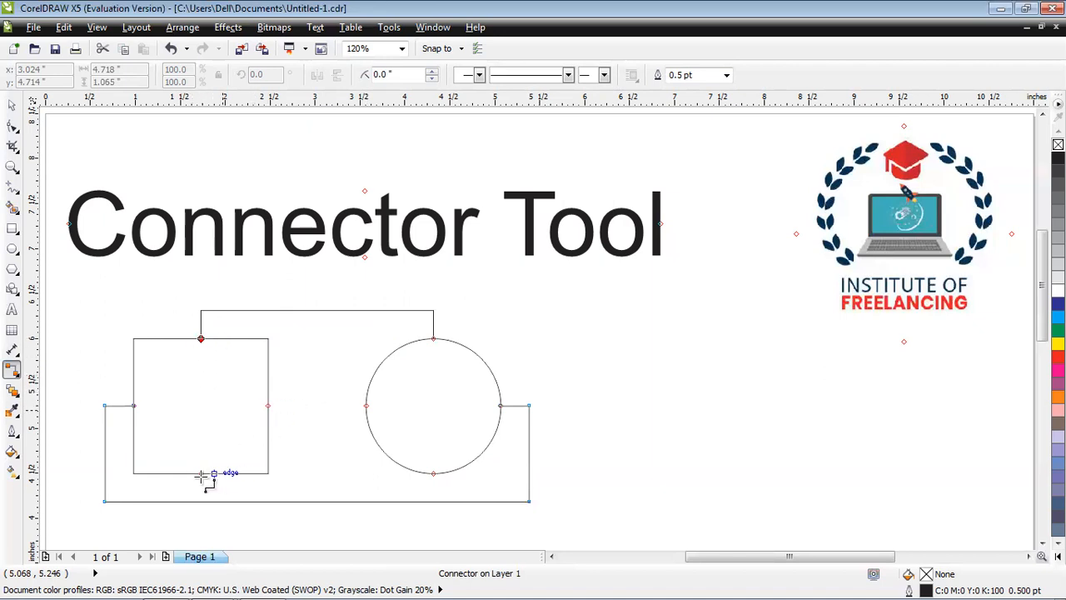
left_click_drag(201, 473, 367, 405)
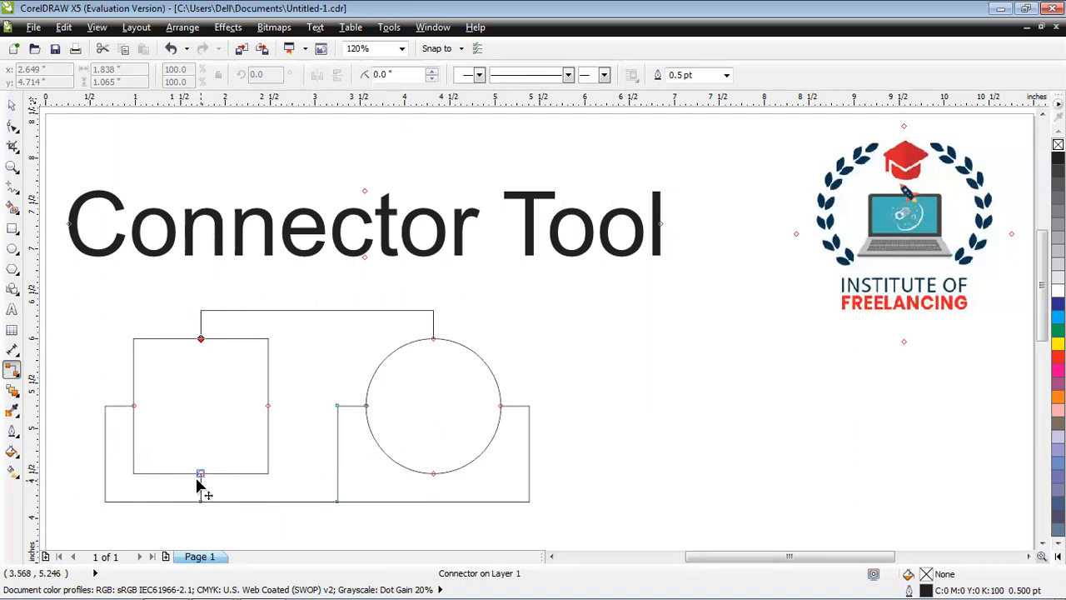
key("ctrl+z")
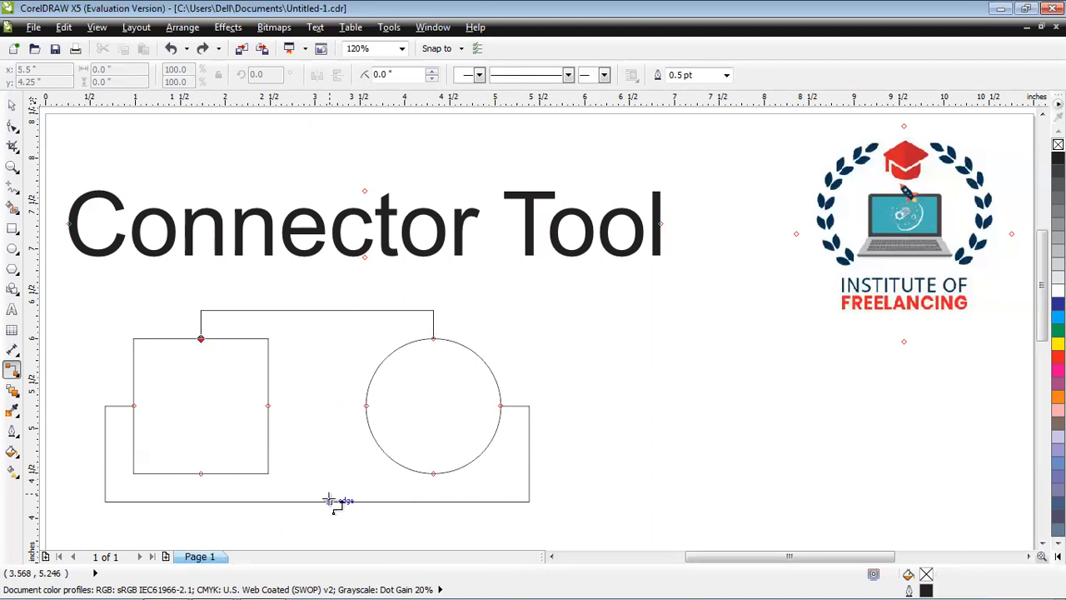
- Round the corners of the lower right-angle connector with a 0.4" radius
left_click(331, 500)
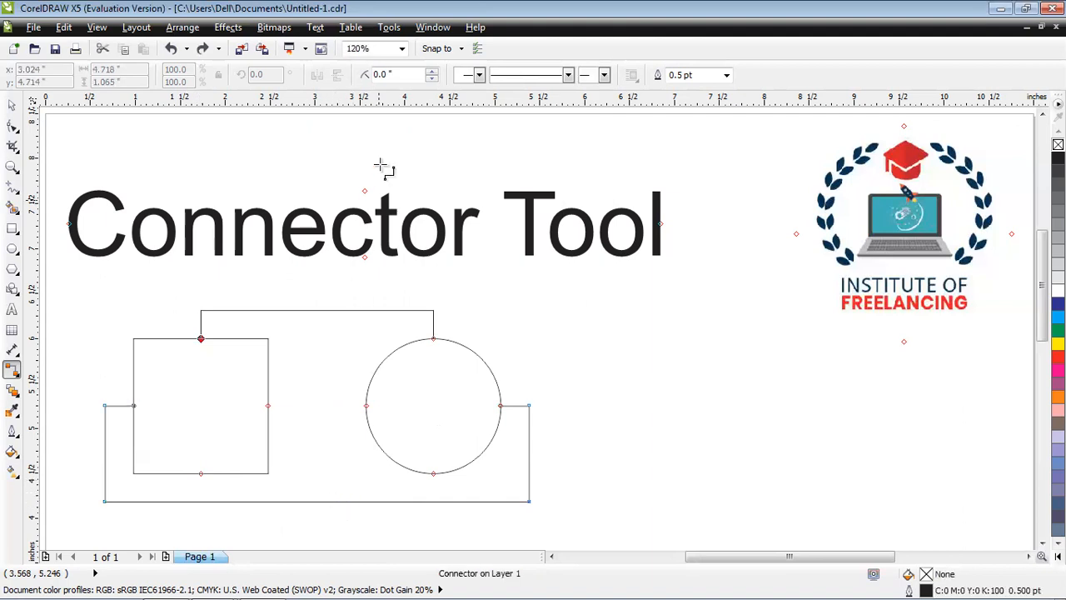
left_click(432, 72)
left_click(431, 72)
left_click(432, 73)
left_click(432, 73)
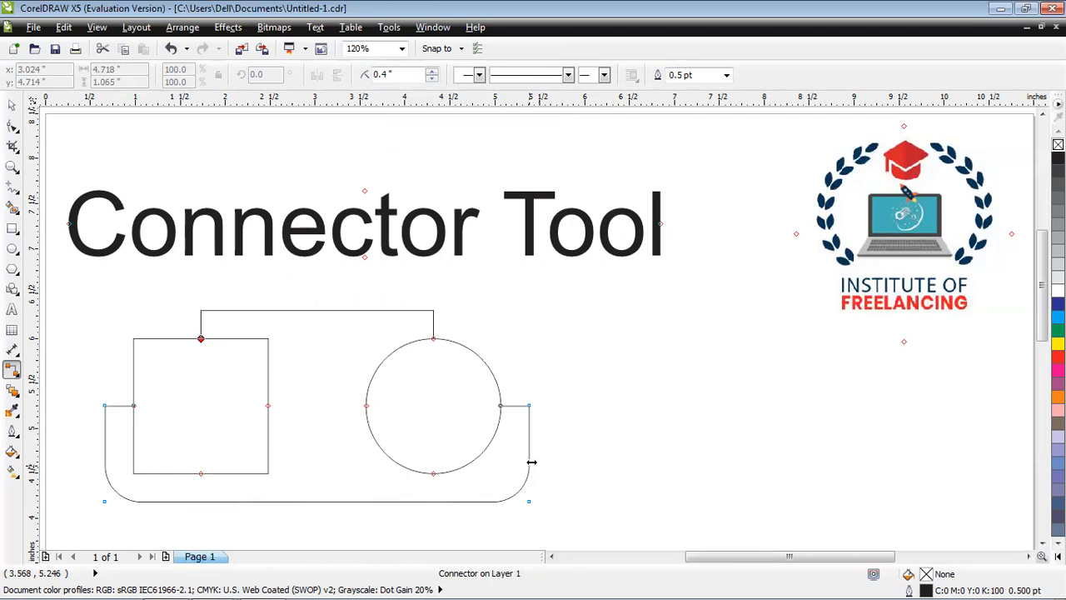
- Round the corners of the upper right-angle connector with a 0.3" radius
left_click(308, 310)
left_click(432, 79)
left_click(432, 78)
left_click(432, 71)
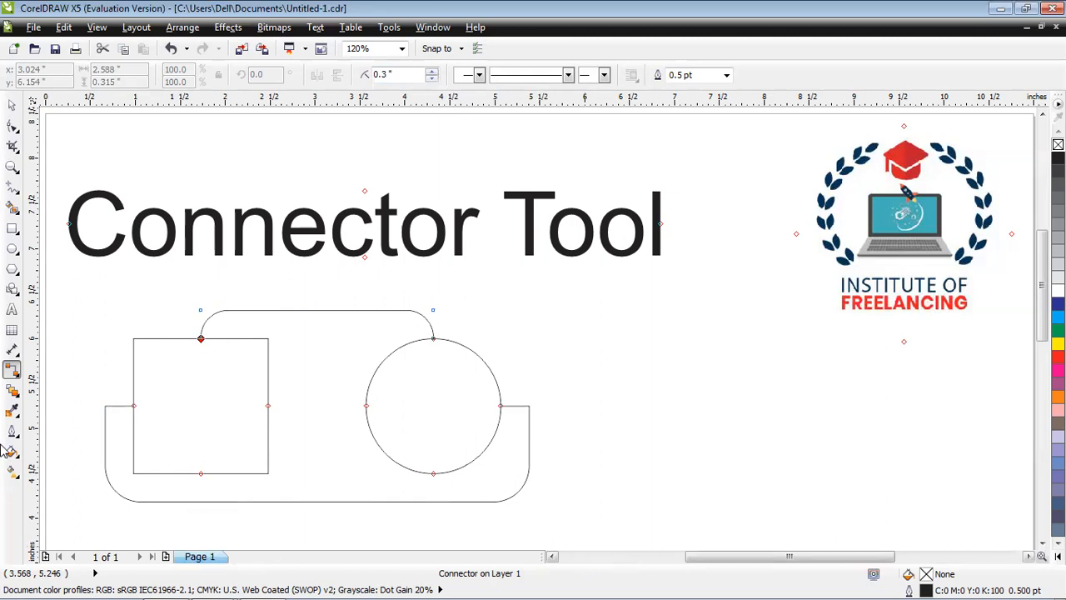
- Undo the corner rounding and both right-angle connectors between the square and the circle
left_click(11, 374)
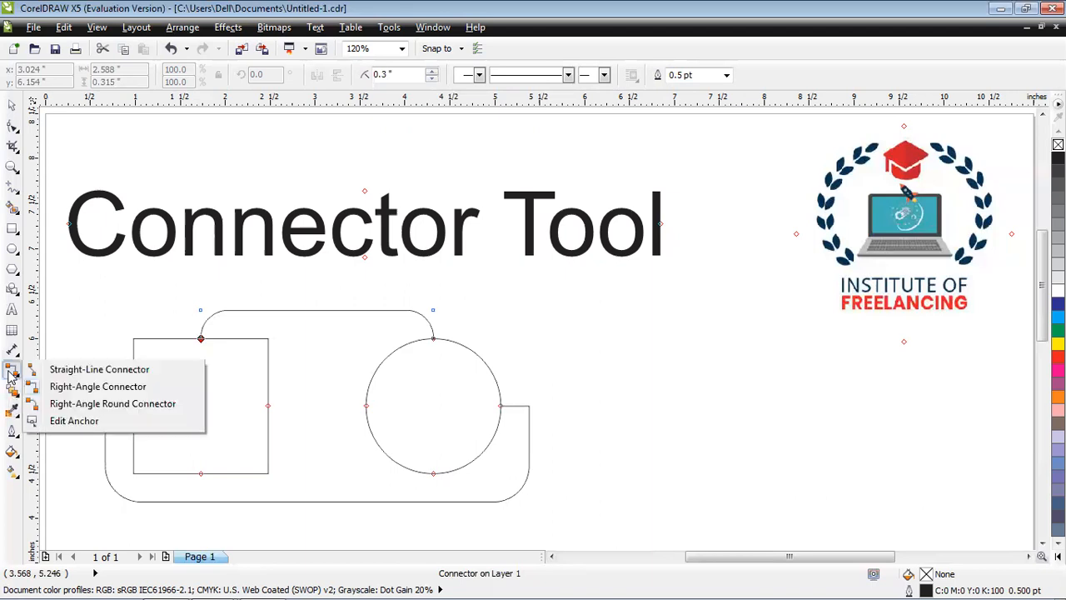
left_click(11, 374)
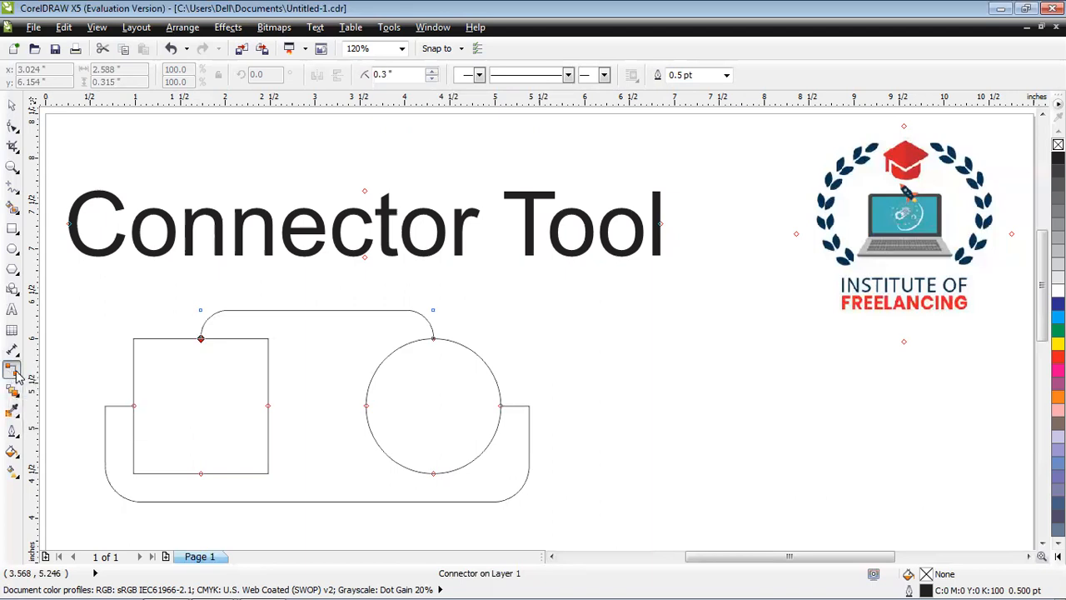
key("ctrl+z")
key("ctrl+z")
key("ctrl+z")
key("ctrl+z")
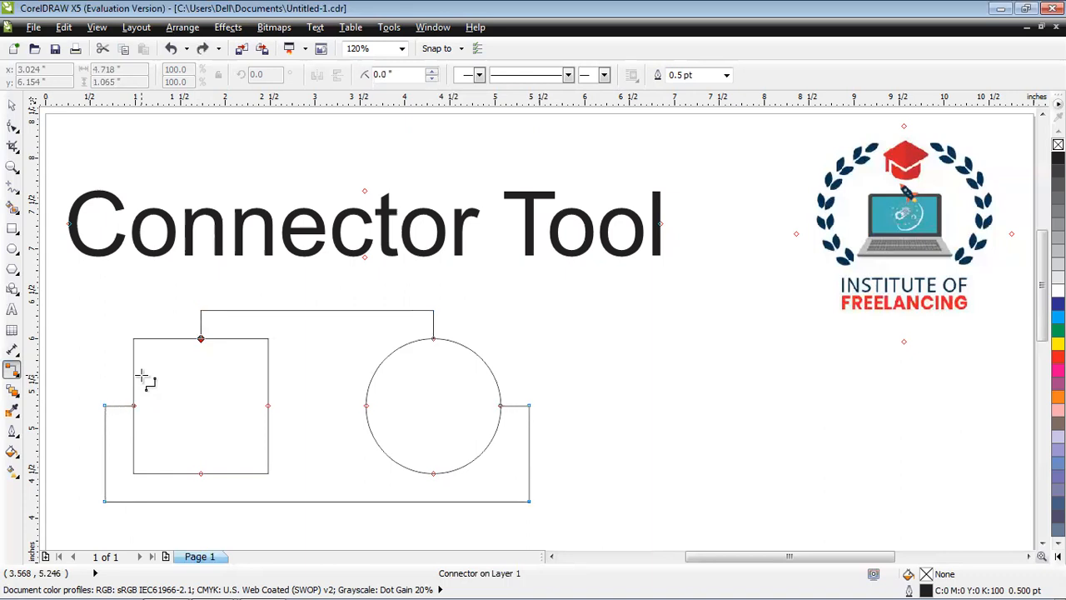
key("ctrl+z")
key("ctrl+z")
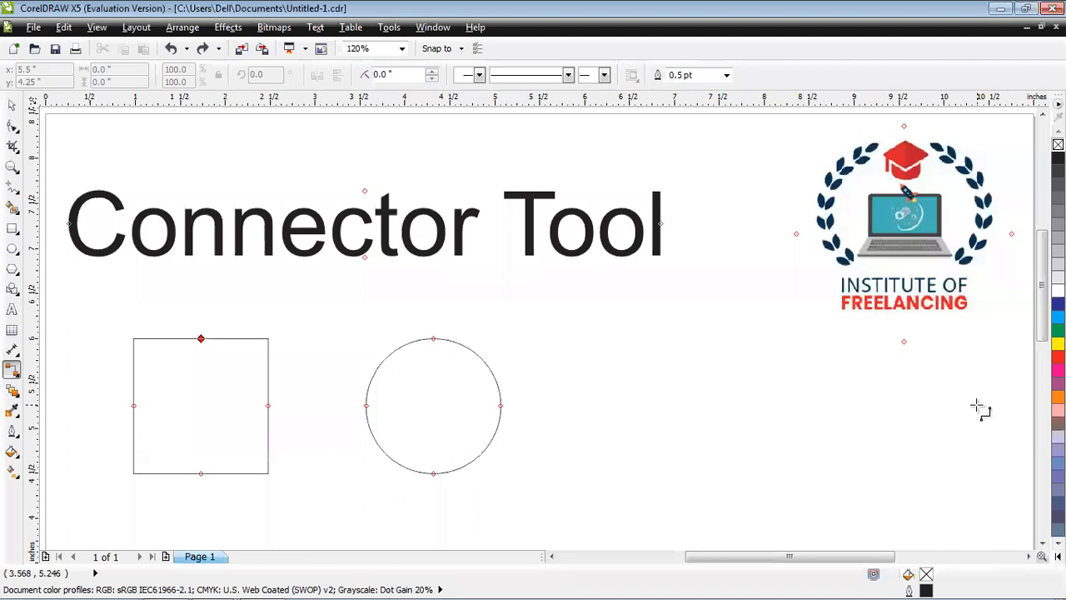
- Draw a right-angle round connector from the square's top midpoint to the circle's bottom anchor
left_click(12, 373)
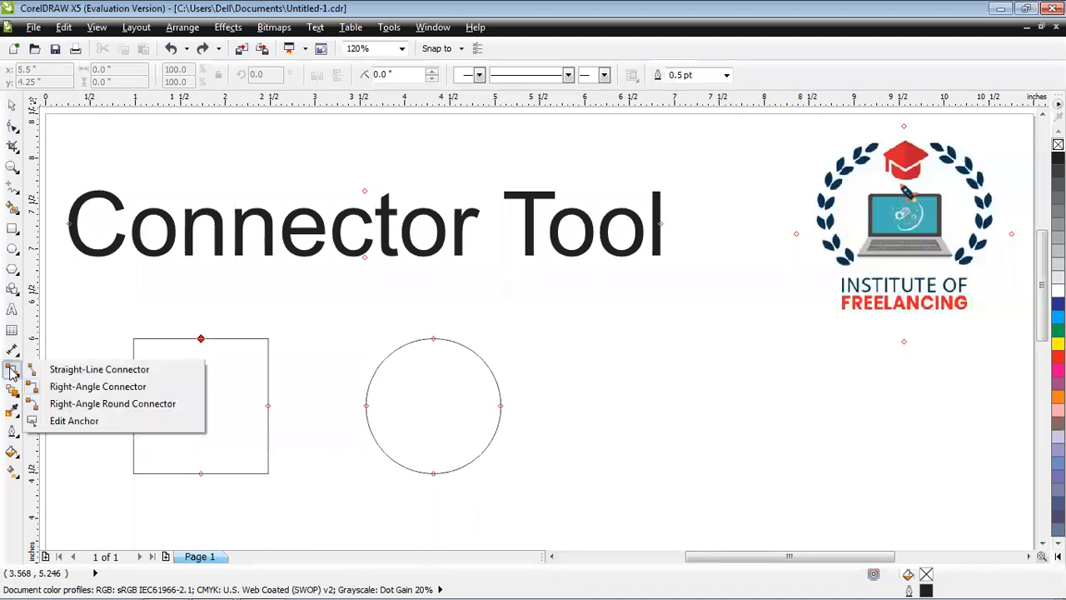
left_click(55, 402)
left_click_drag(201, 338, 435, 479)
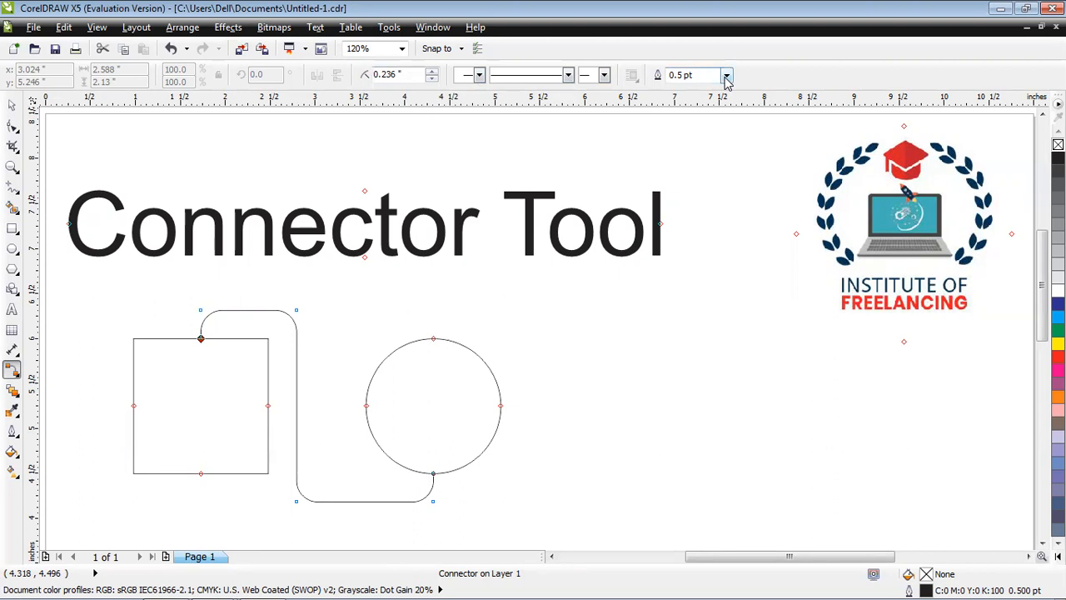
- With the Edit Anchor tool, move the square's top anchor left along the edge to about x 1.217" and delete that anchor
left_click(12, 373)
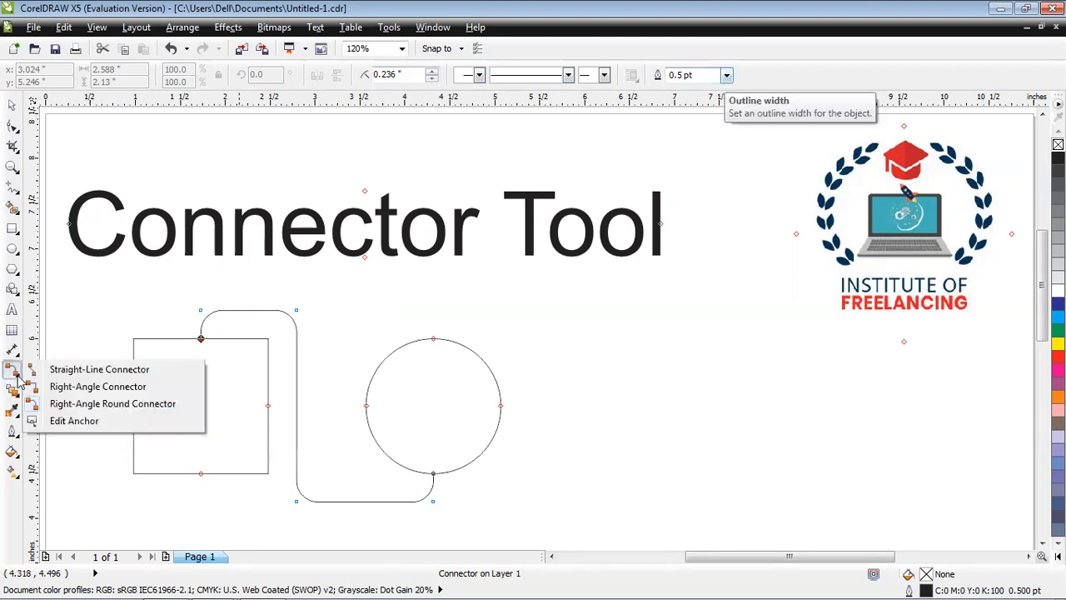
left_click(73, 422)
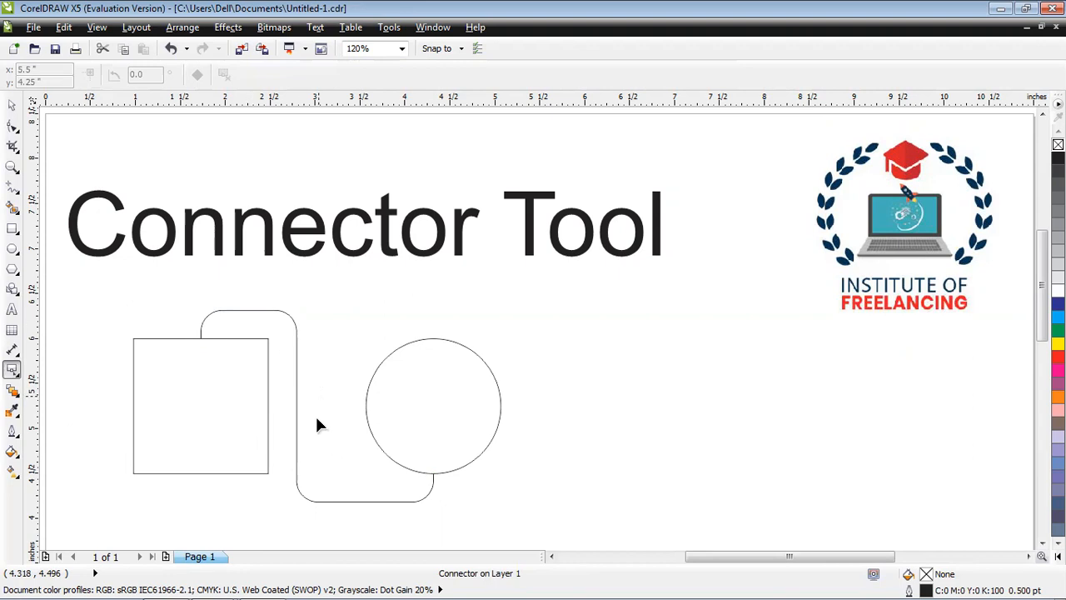
left_click(268, 406)
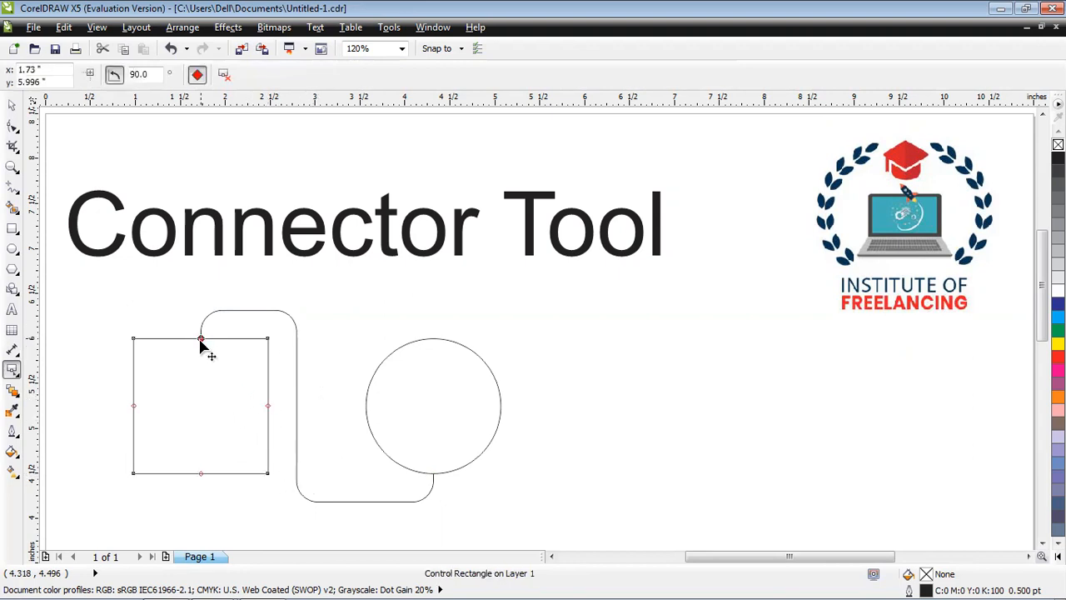
left_click_drag(200, 340, 157, 341)
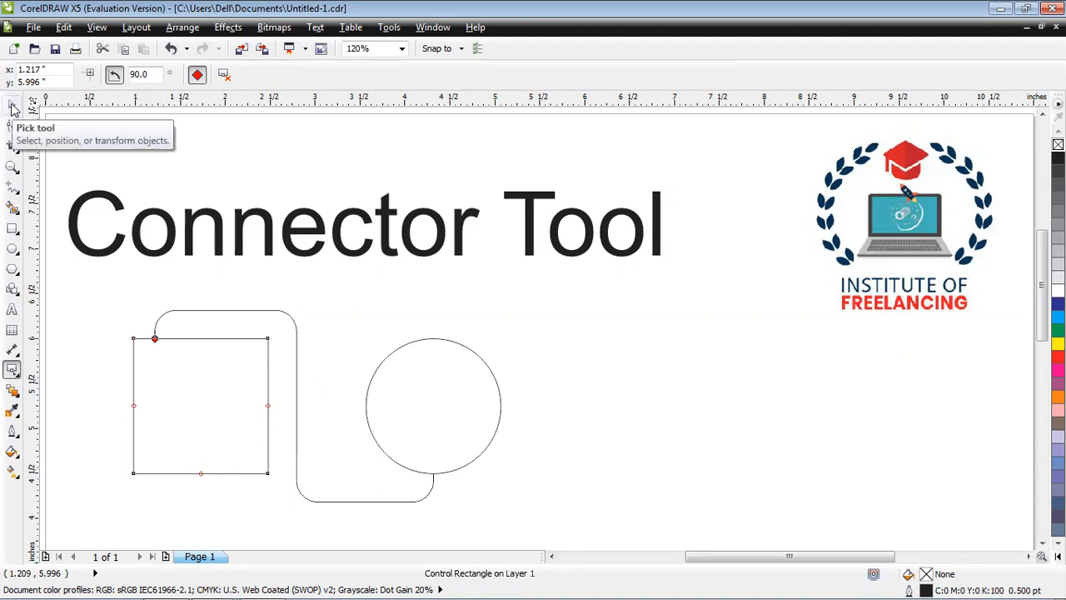
left_click(230, 76)
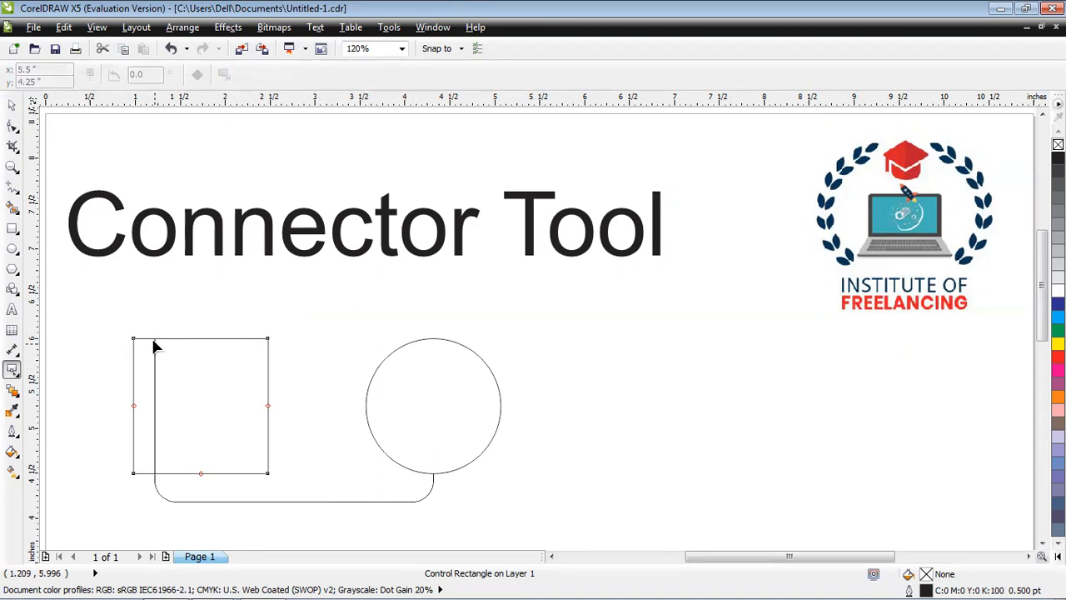
- Undo the anchor deletion, the anchor move and the right-angle round connector between the square and the circle
left_click(156, 369)
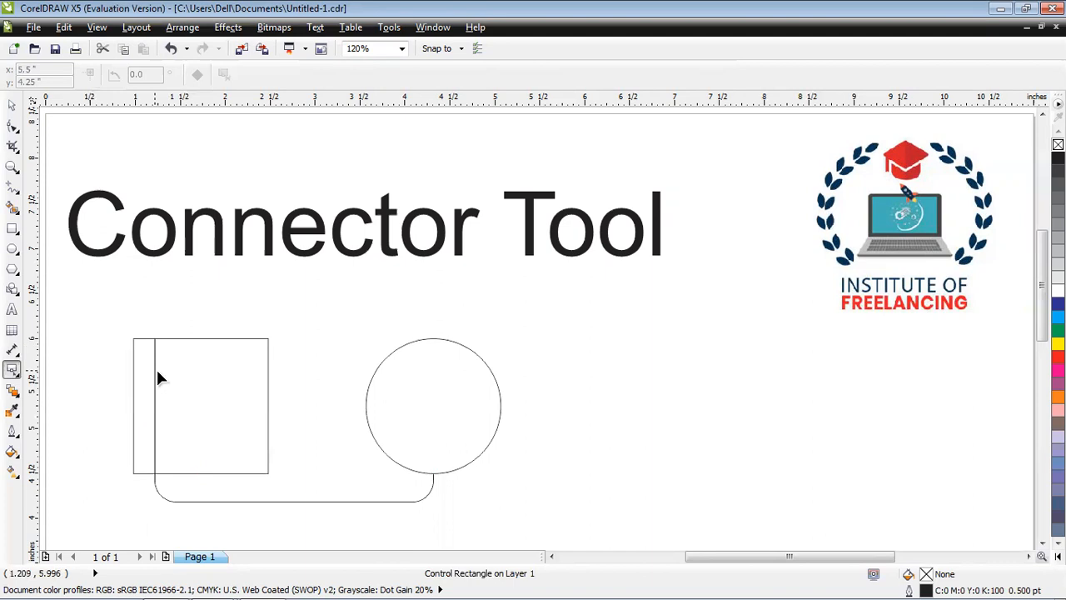
left_click(300, 501)
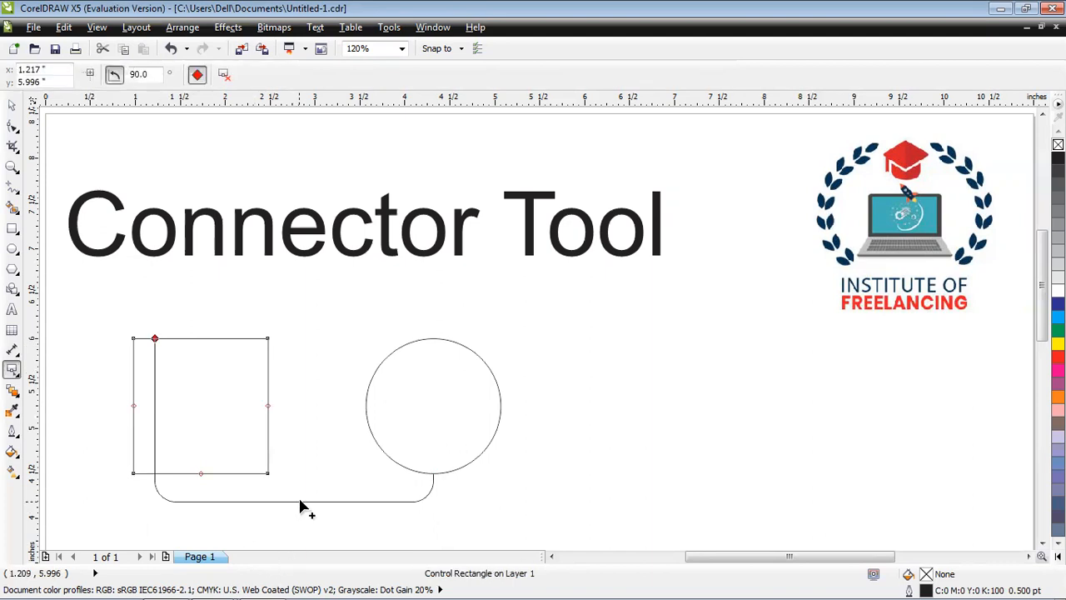
key("ctrl+z")
key("ctrl+z")
key("ctrl+z")
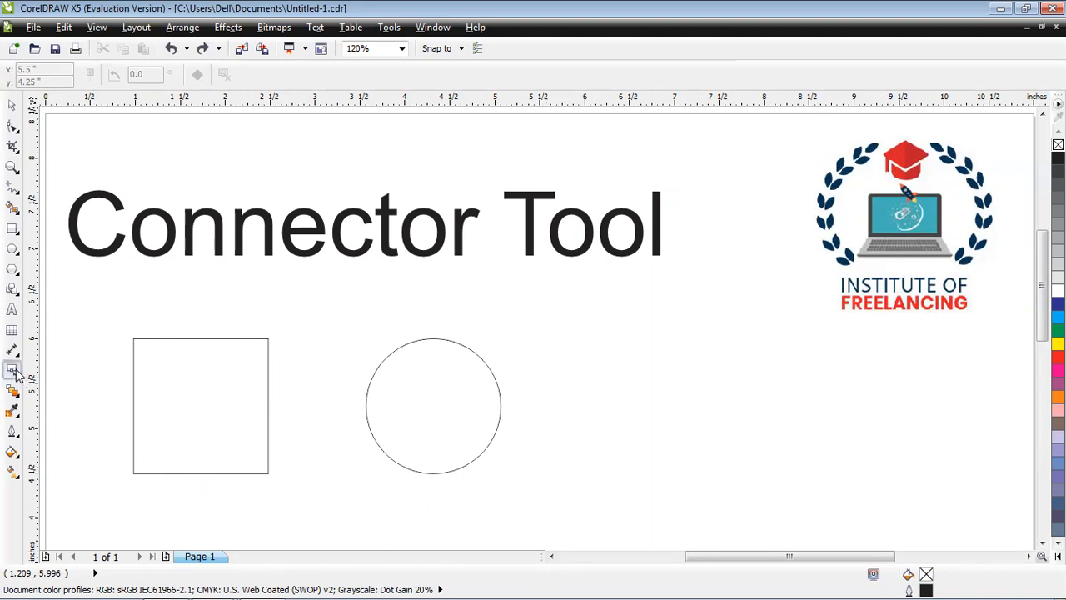
- Move the square's top anchor left along the edge to x 1.2" and draw a right-angle round connector from it to the square's bottom anchor
left_click(132, 385)
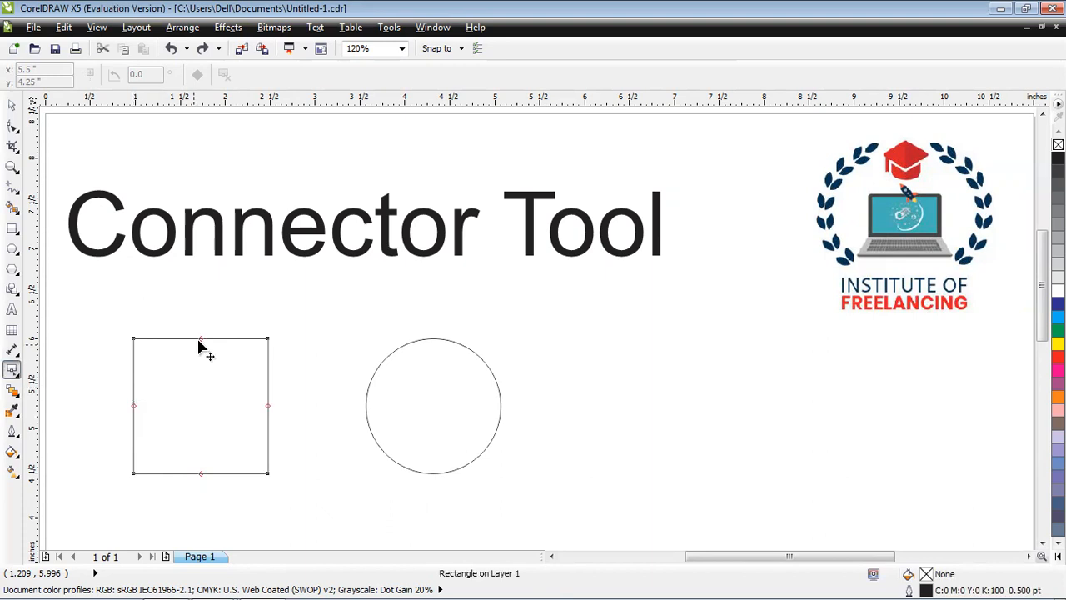
left_click_drag(200, 340, 154, 342)
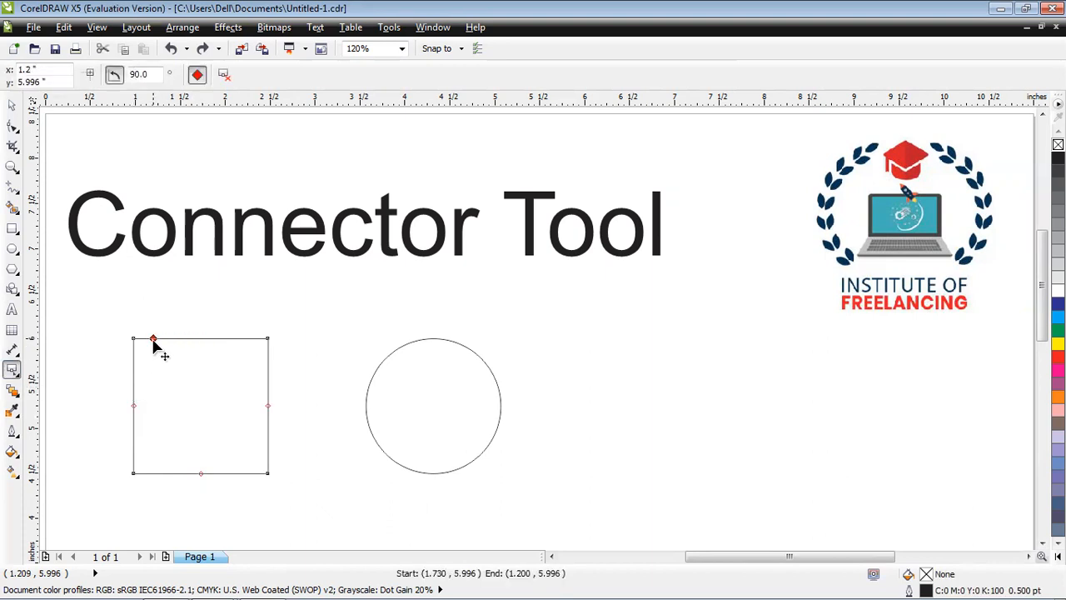
left_click(12, 369)
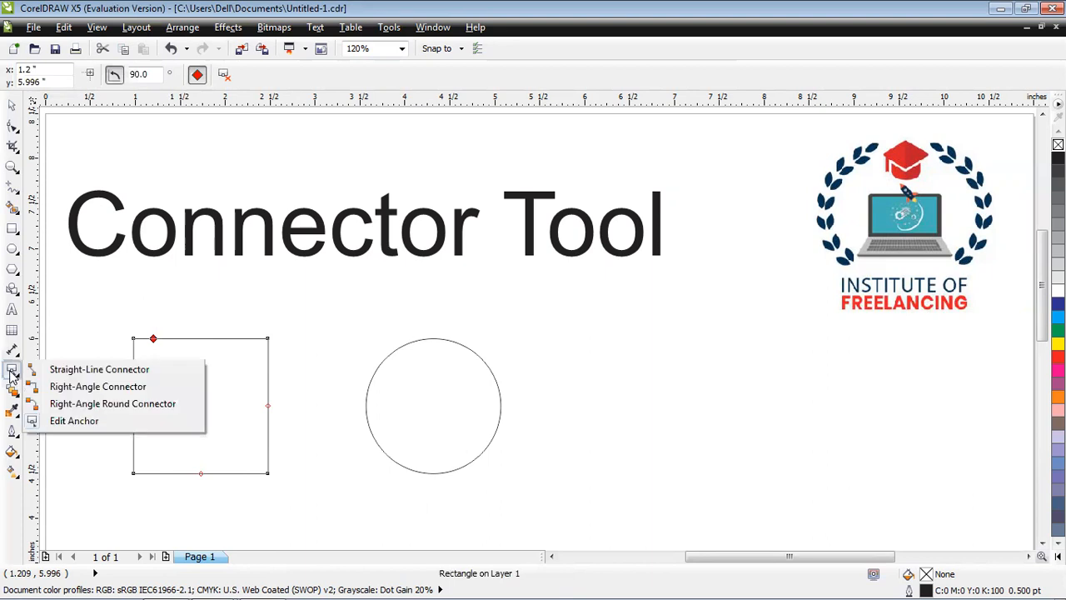
left_click(67, 404)
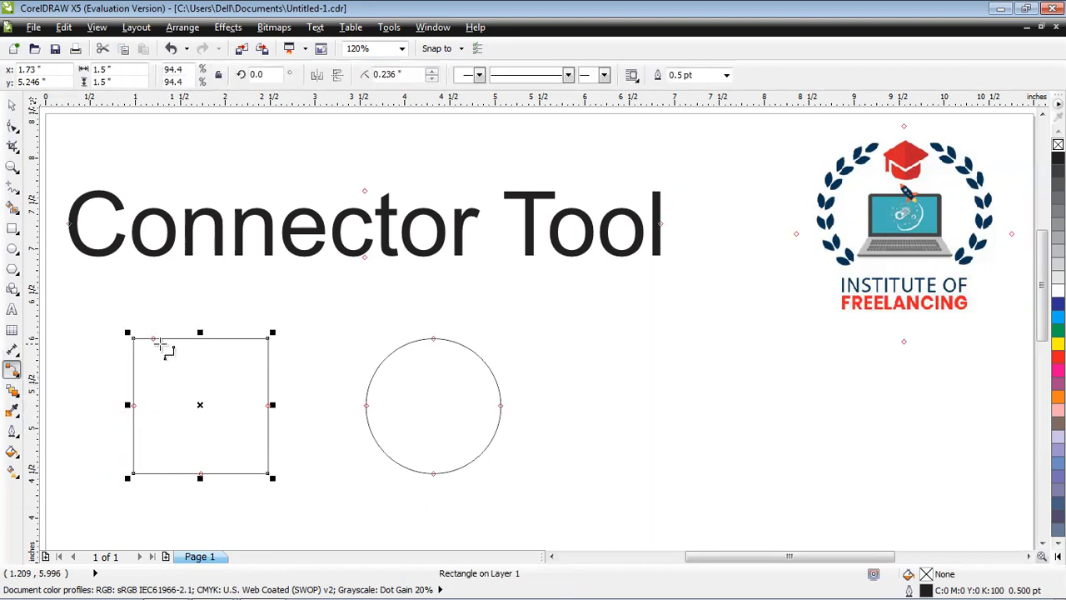
mouse_move(99, 360)
left_mouse_down()
mouse_move(131, 475)
mouse_move(262, 515)
mouse_move(347, 510)
mouse_move(437, 481)
left_mouse_up()
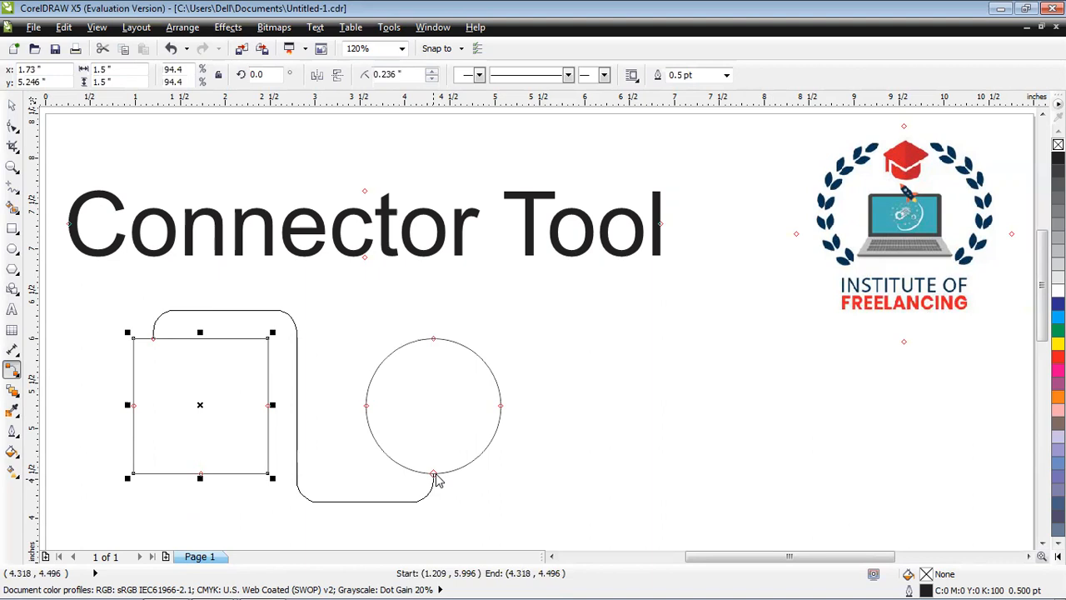
left_click_drag(439, 481, 200, 478)
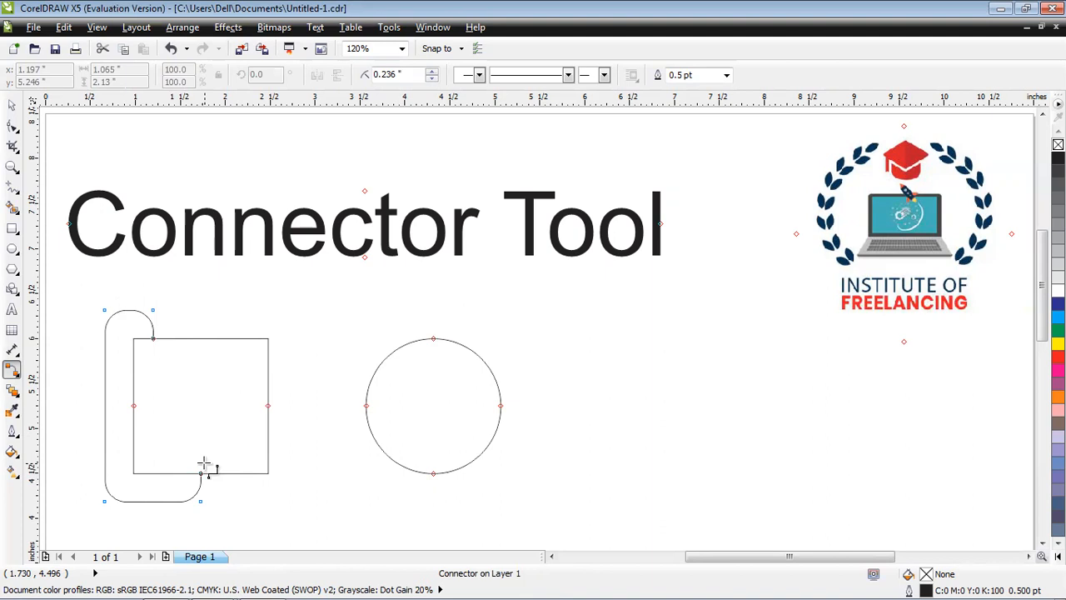
left_click(14, 373)
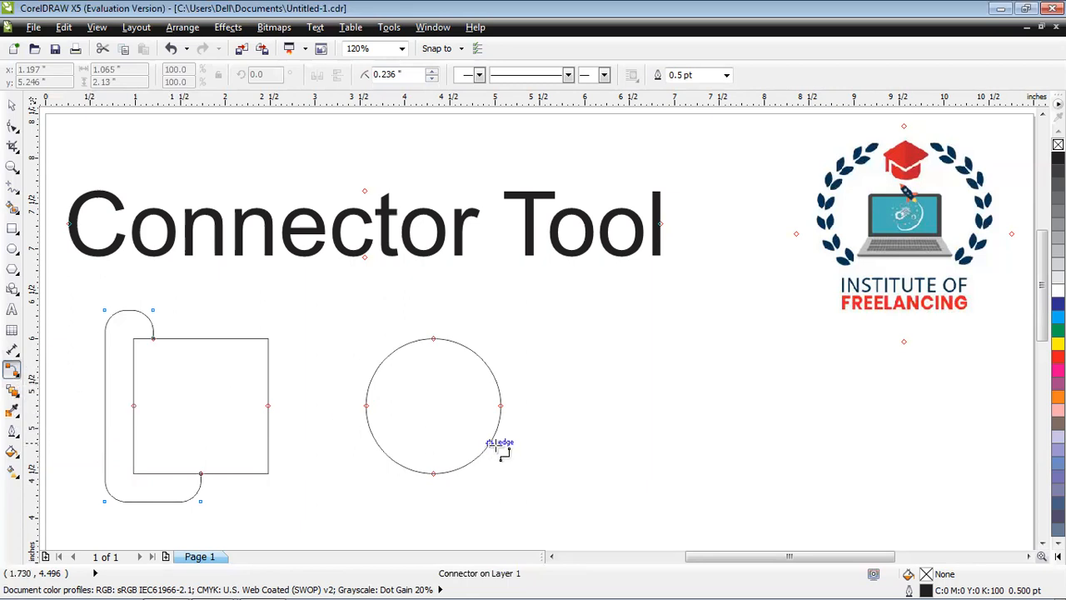